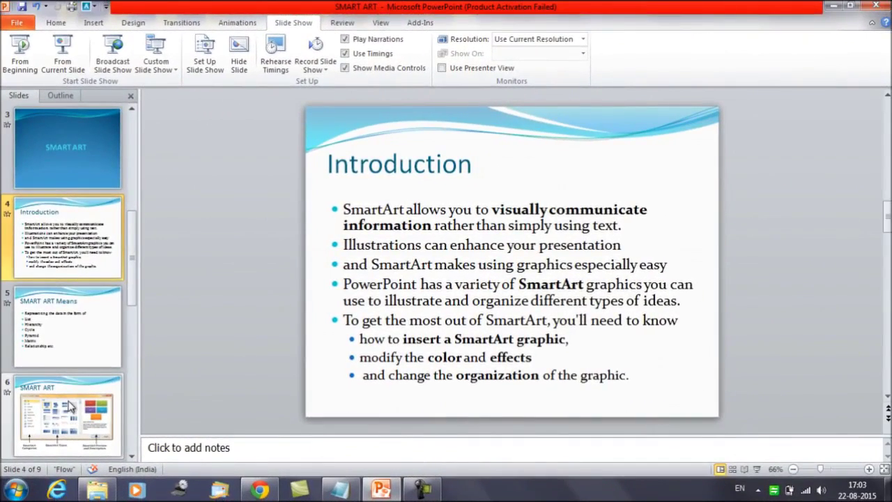
# - Review the Course Goal slide's SmartArt topic bullets, then go to slide 8, Organizational Structure
pyautogui.press('Down')
pyautogui.press('Down')
pyautogui.press('Down')
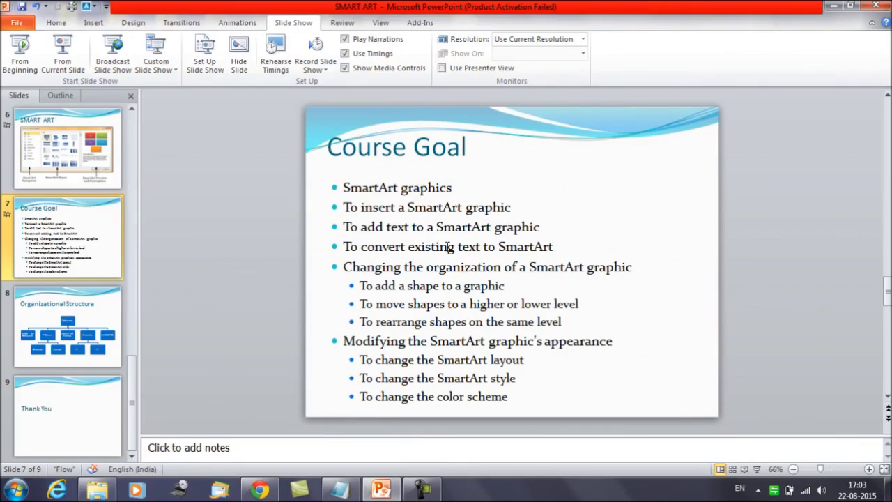
pyautogui.click(374, 267)
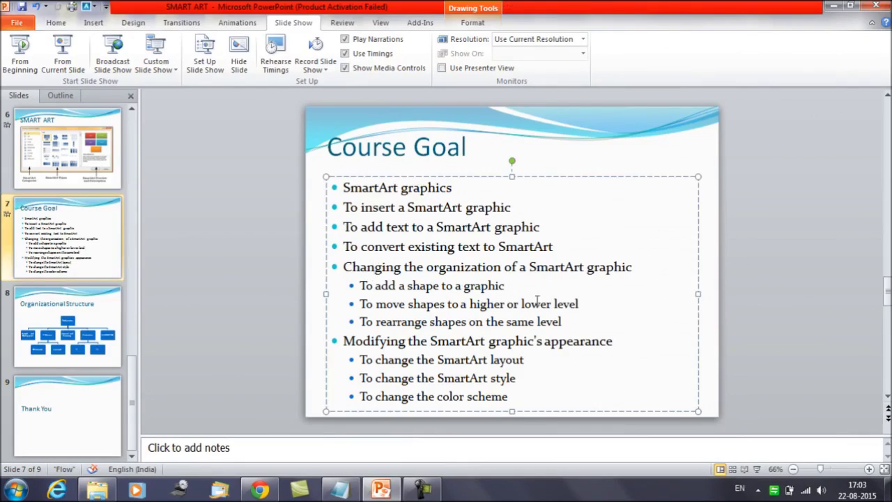
pyautogui.click(343, 341)
pyautogui.click(531, 359)
pyautogui.click(525, 378)
pyautogui.click(525, 394)
pyautogui.click(545, 354)
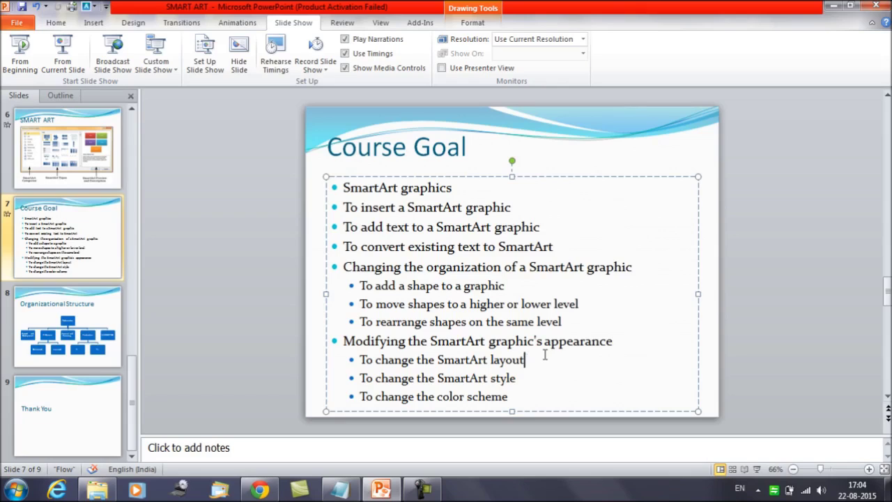
pyautogui.click(62, 320)
# - Expand the org chart's full Layouts gallery, close it unchanged, then reselect Research and Development and reopen it
pyautogui.click(354, 296)
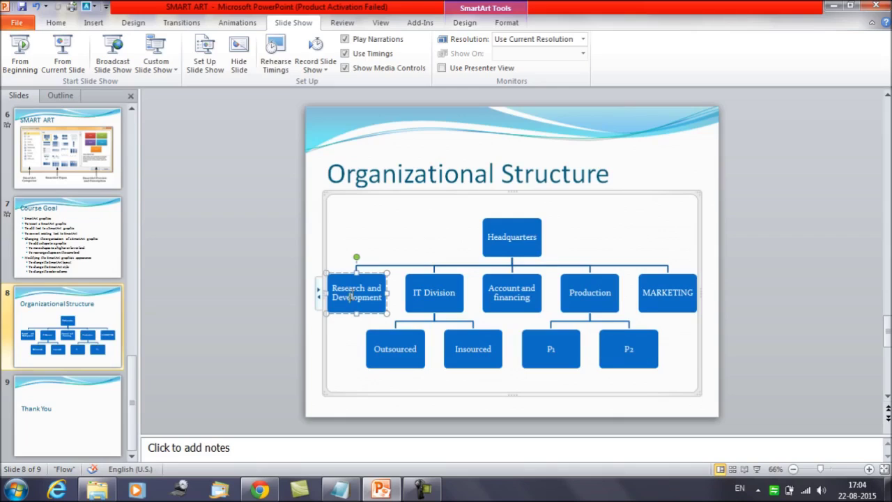
pyautogui.click(466, 23)
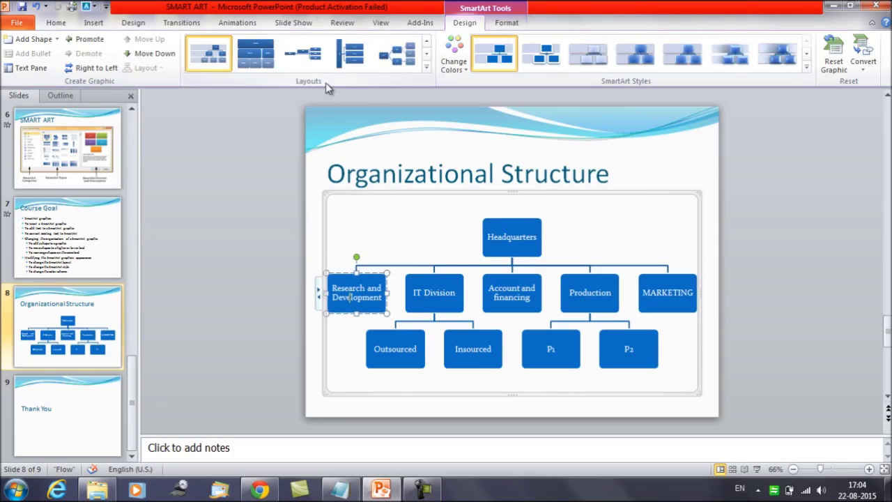
pyautogui.click(427, 67)
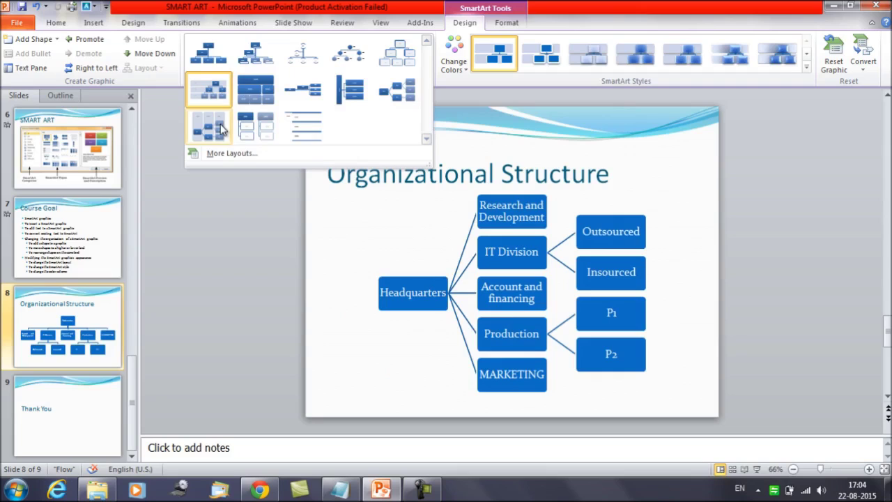
pyautogui.click(262, 264)
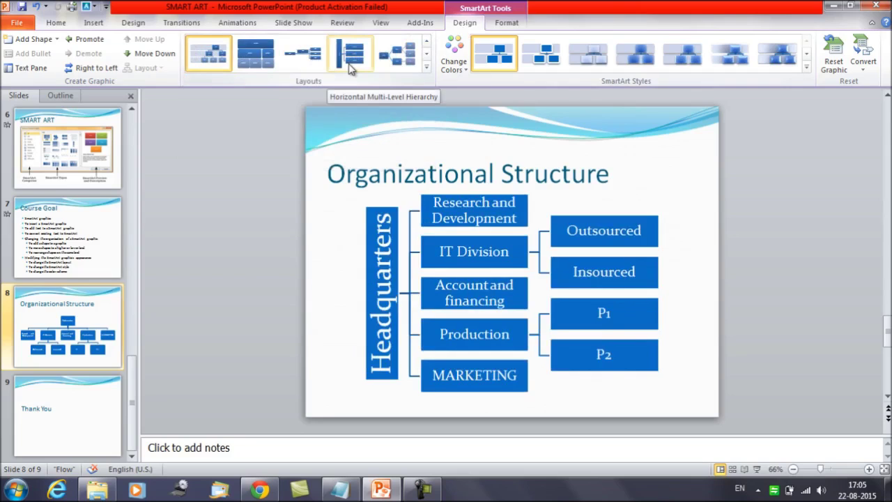
pyautogui.click(249, 239)
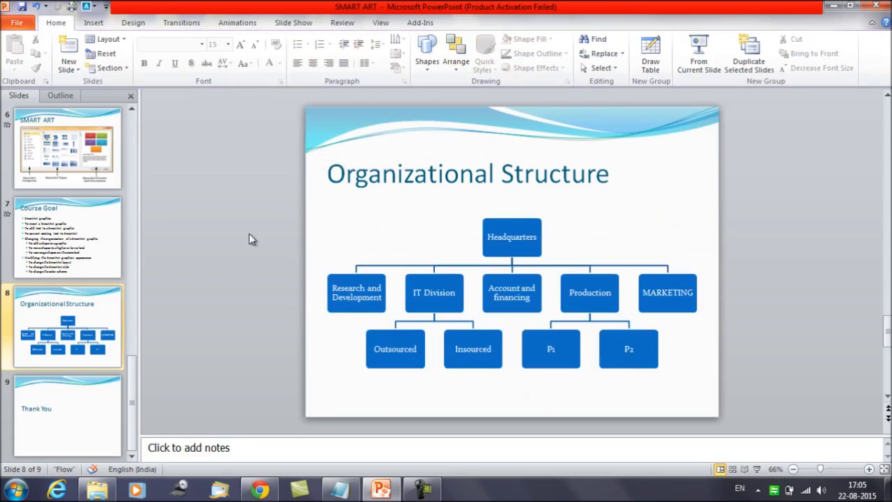
pyautogui.click(363, 298)
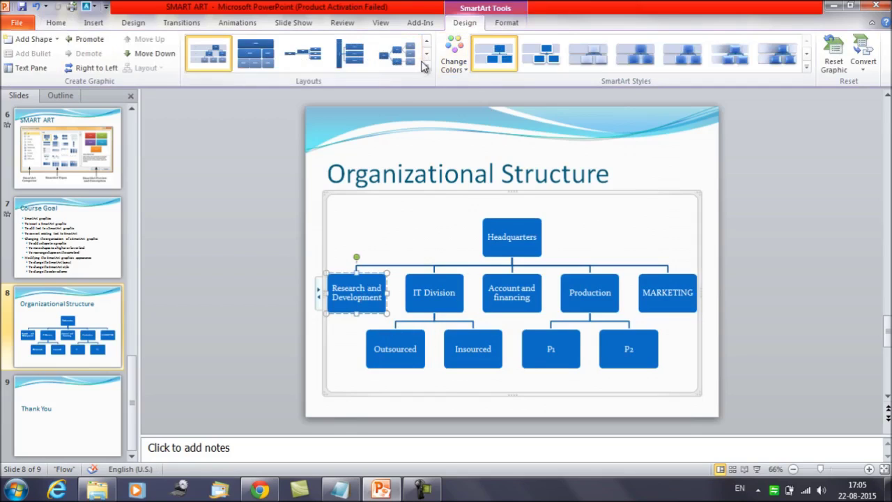
pyautogui.click(426, 66)
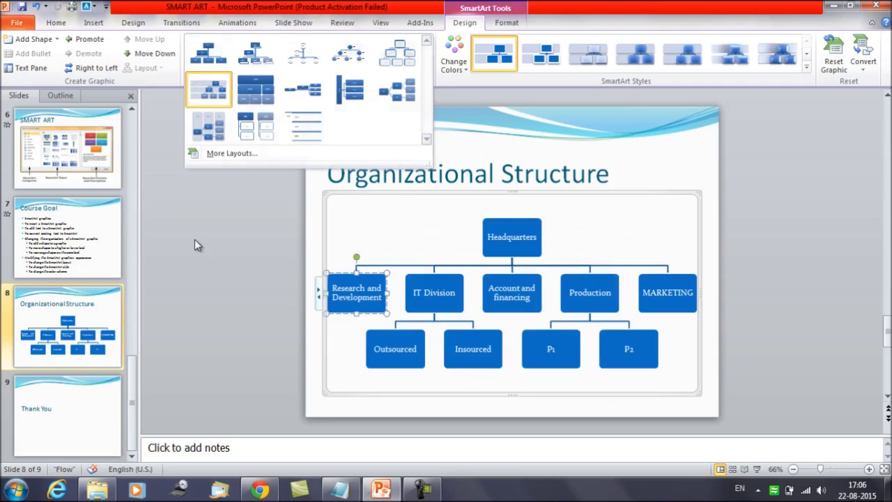
# - Close the layouts gallery without changes and select the IT Division box on slide 8
pyautogui.click(195, 239)
pyautogui.click(68, 265)
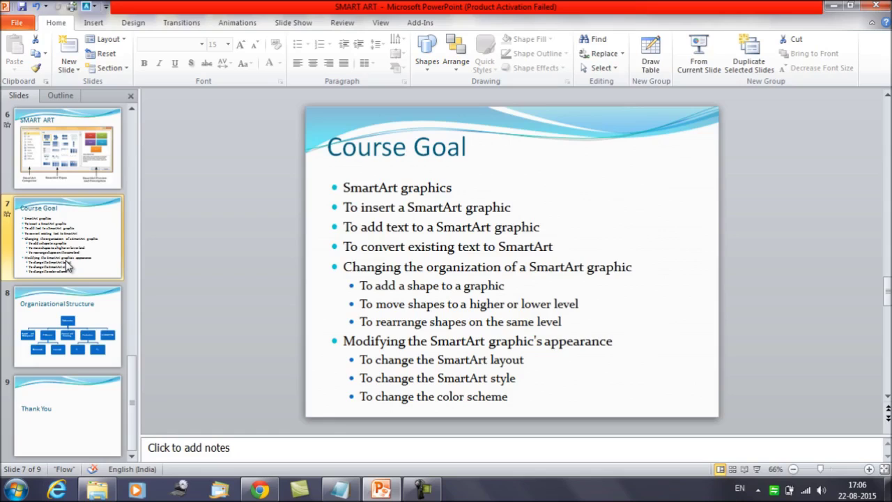
pyautogui.click(60, 325)
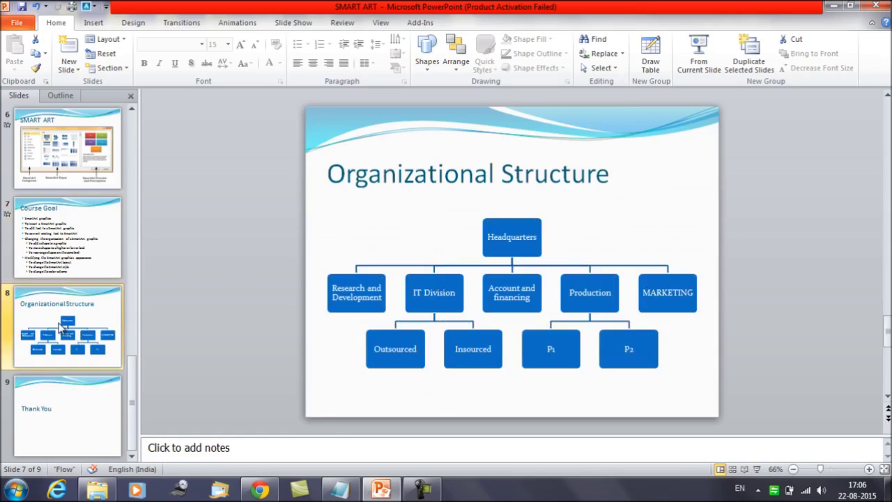
pyautogui.click(411, 291)
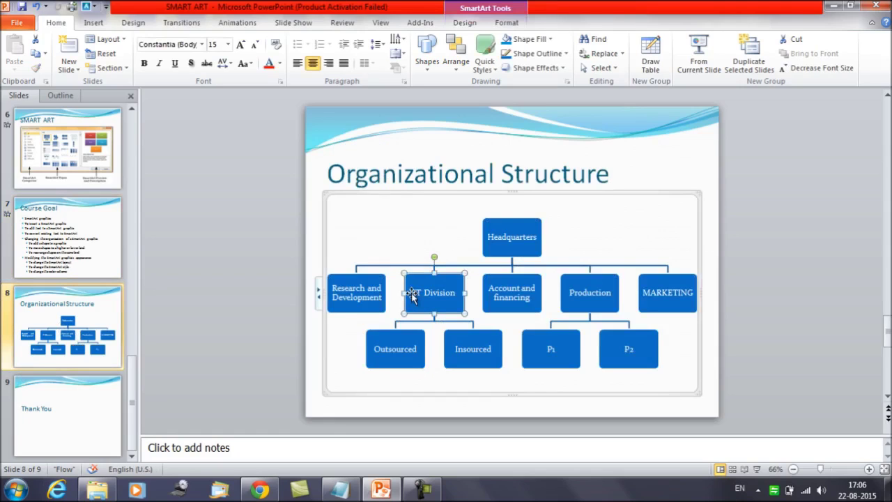
# - Apply the White Outline SmartArt style to the org chart
pyautogui.click(462, 24)
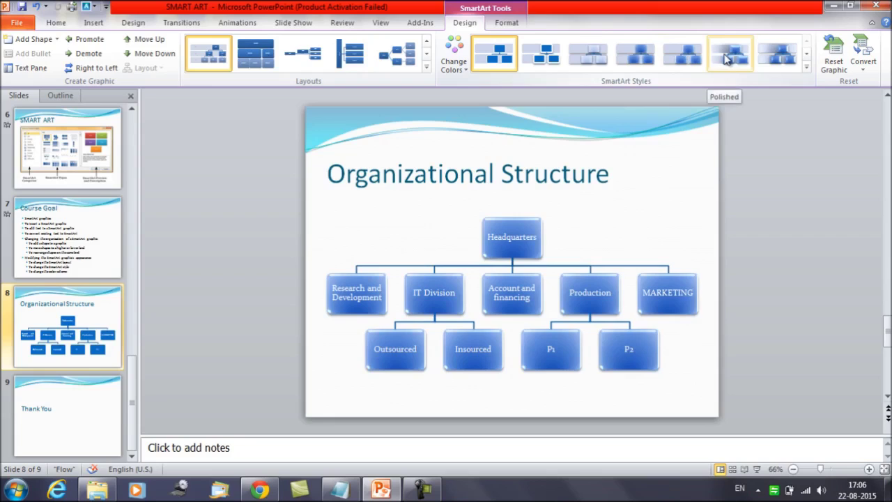
pyautogui.click(805, 70)
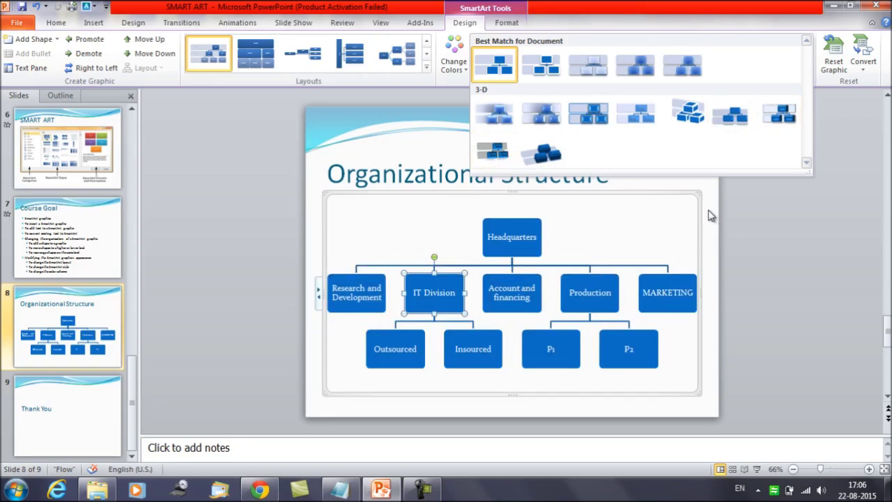
pyautogui.press('Escape')
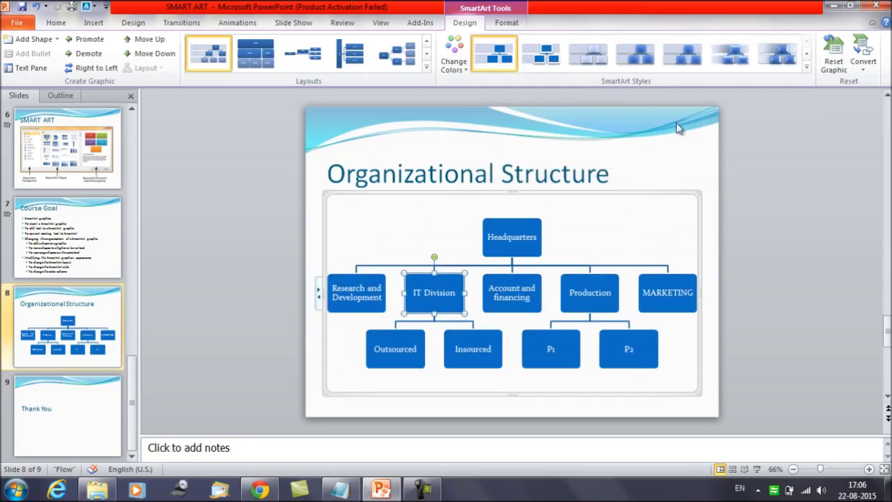
pyautogui.click(807, 67)
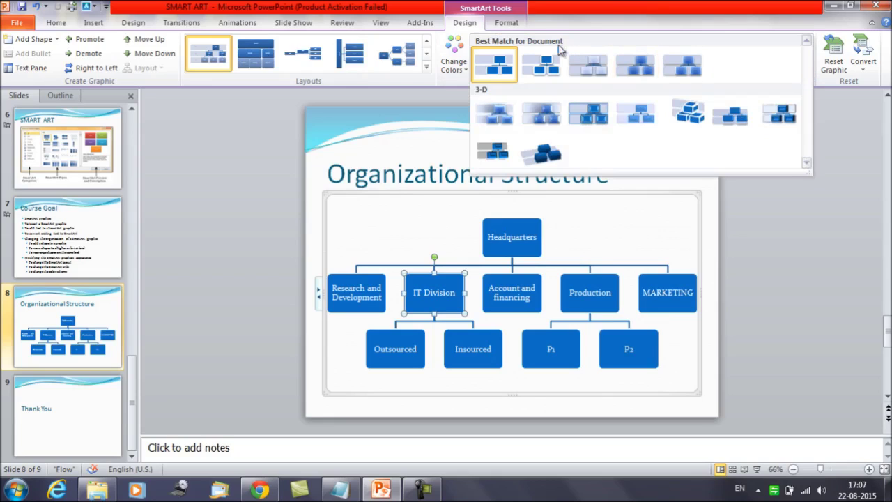
pyautogui.click(549, 76)
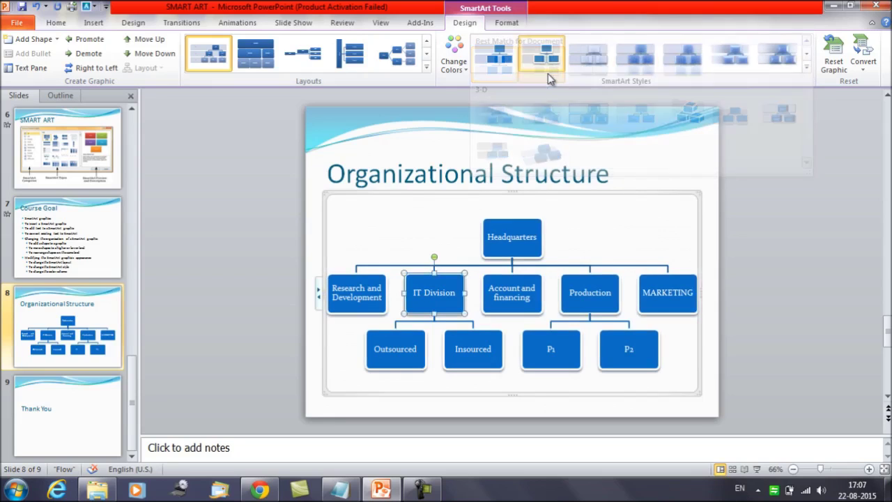
# - Preview the 3-D SmartArt styles without applying one, then revisit slide 7 and return to slide 8
pyautogui.click(806, 72)
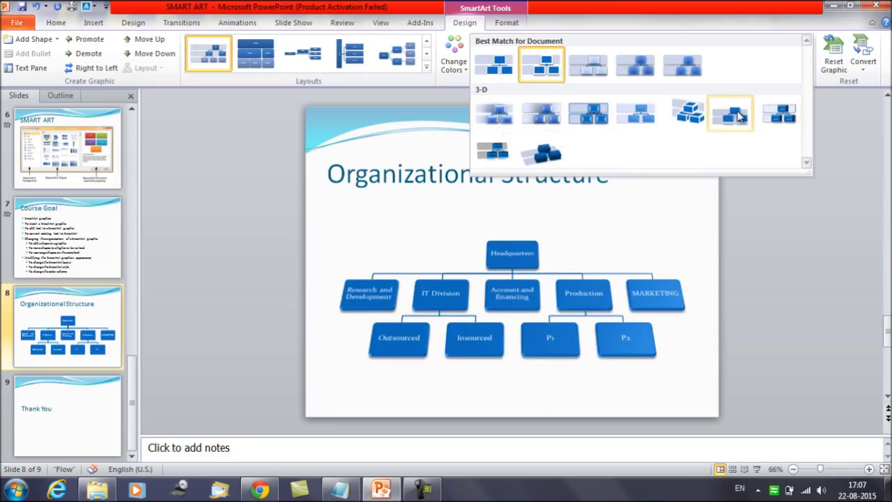
pyautogui.click(787, 223)
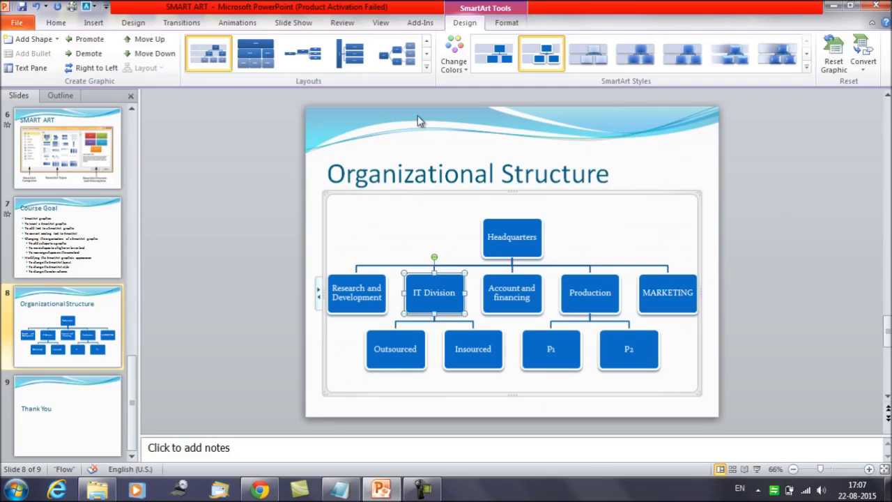
pyautogui.click(68, 258)
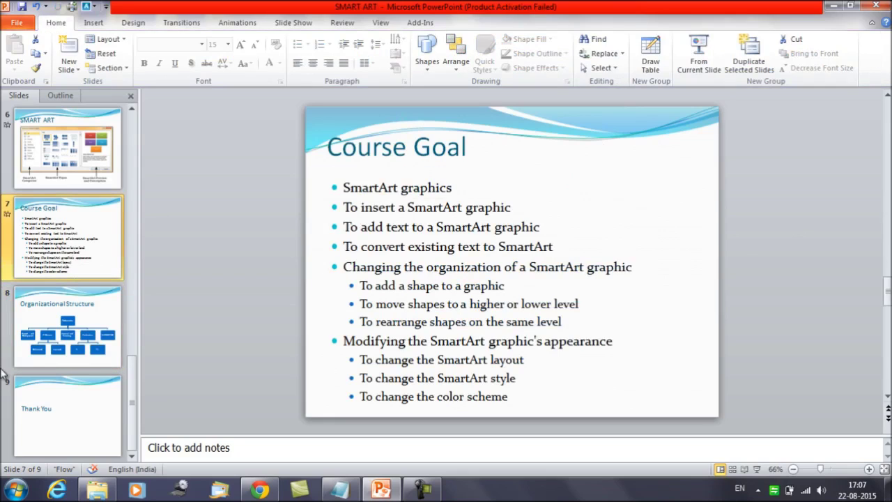
pyautogui.click(44, 342)
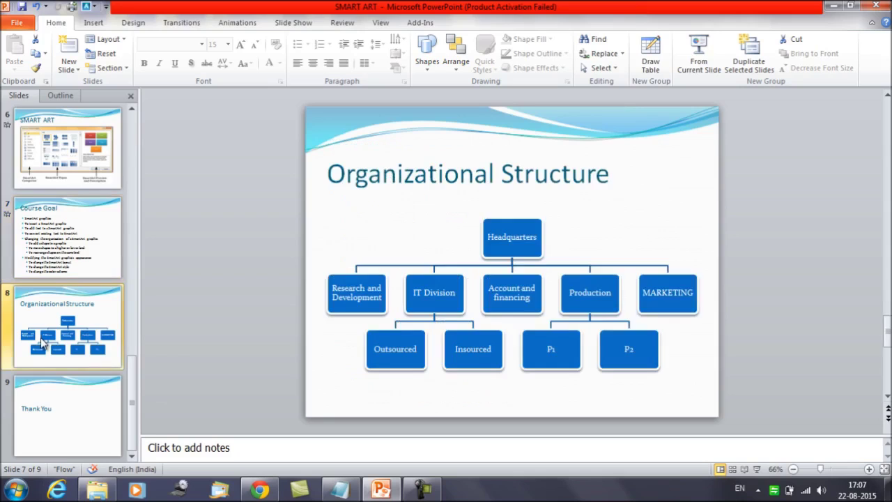
# - Recolour the org chart with the teal Accent 3 variation from Change Colors, then select Headquarters
pyautogui.click(362, 297)
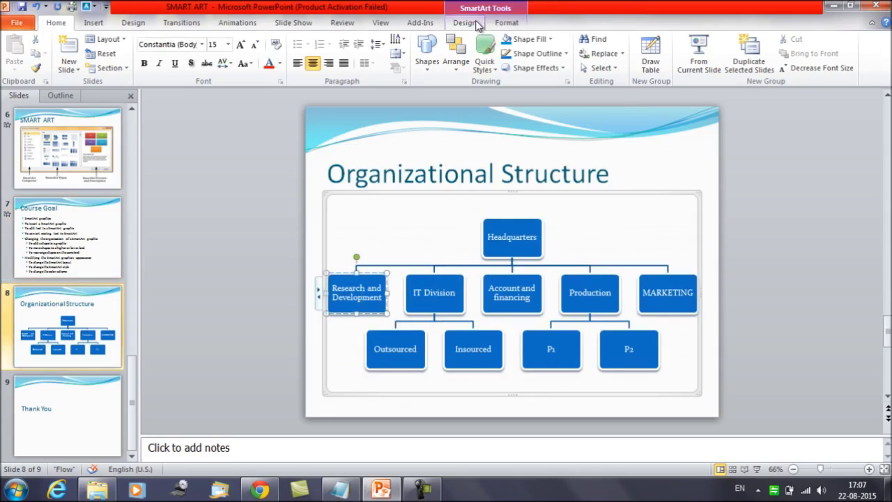
pyautogui.click(476, 24)
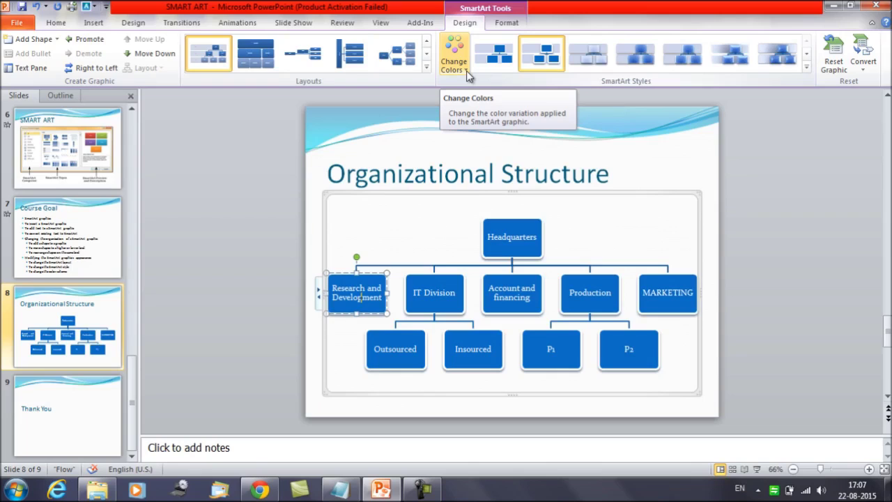
pyautogui.click(466, 70)
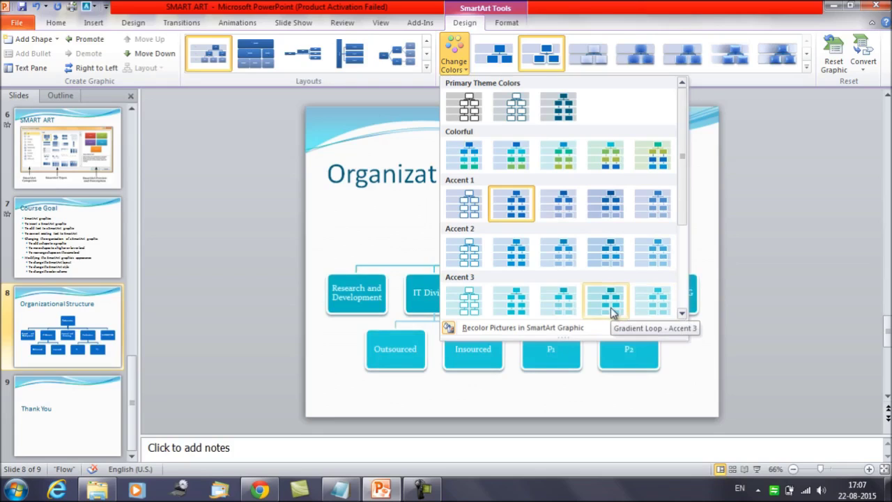
pyautogui.click(682, 317)
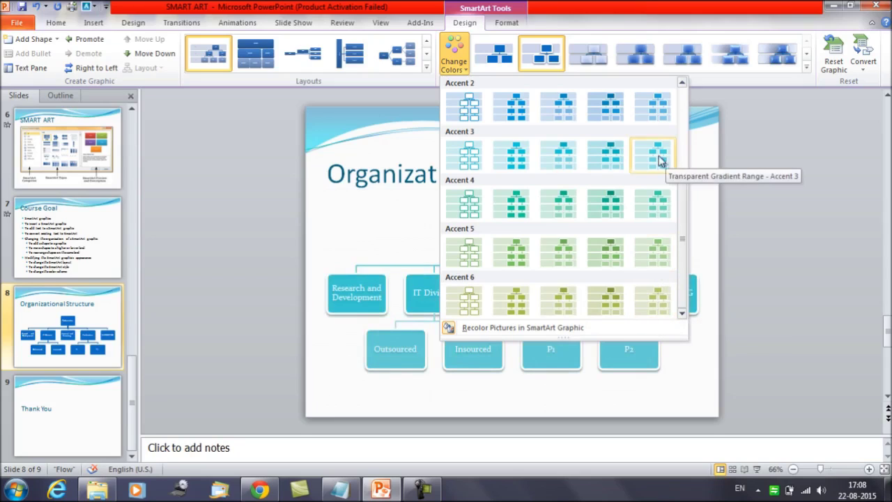
pyautogui.click(620, 169)
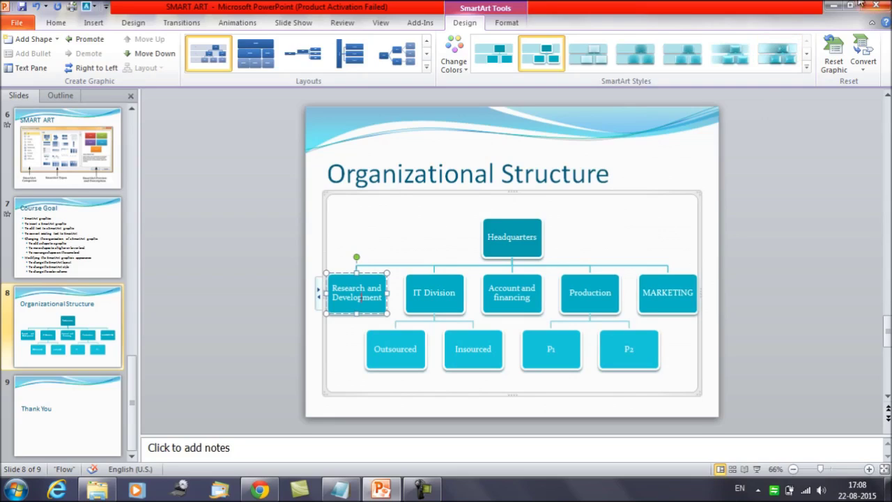
pyautogui.click(525, 237)
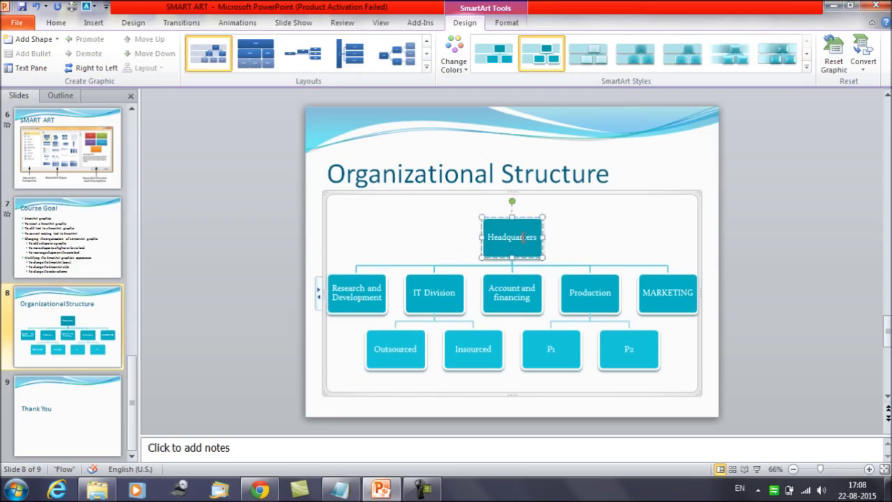
# - Select the Headquarters box and expand the full Shape Styles gallery on the SmartArt Format tab
pyautogui.doubleClick(523, 240)
pyautogui.click(586, 234)
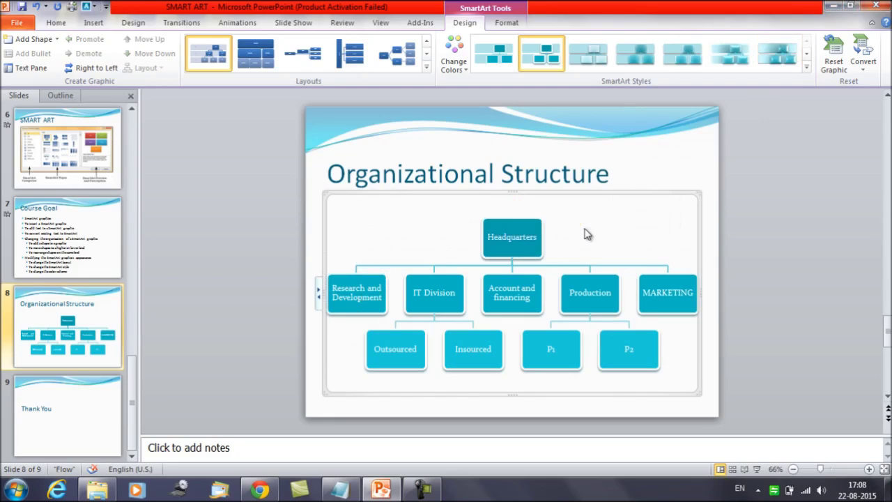
pyautogui.click(500, 223)
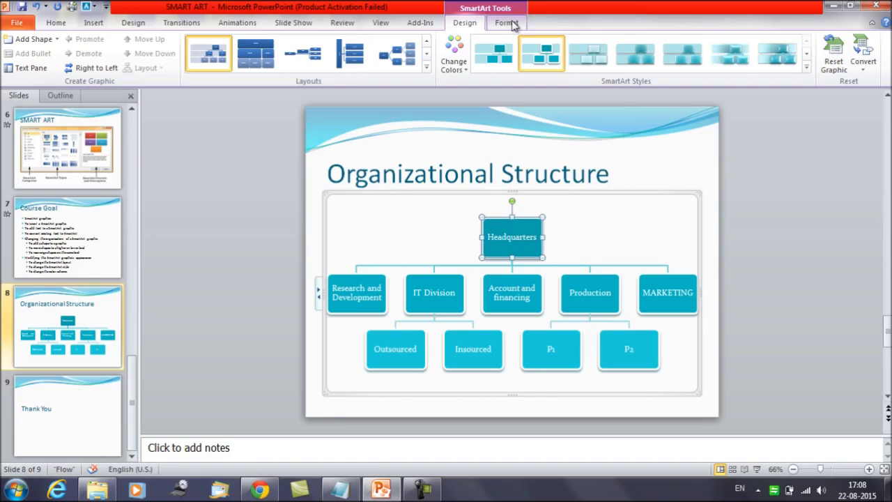
pyautogui.click(506, 23)
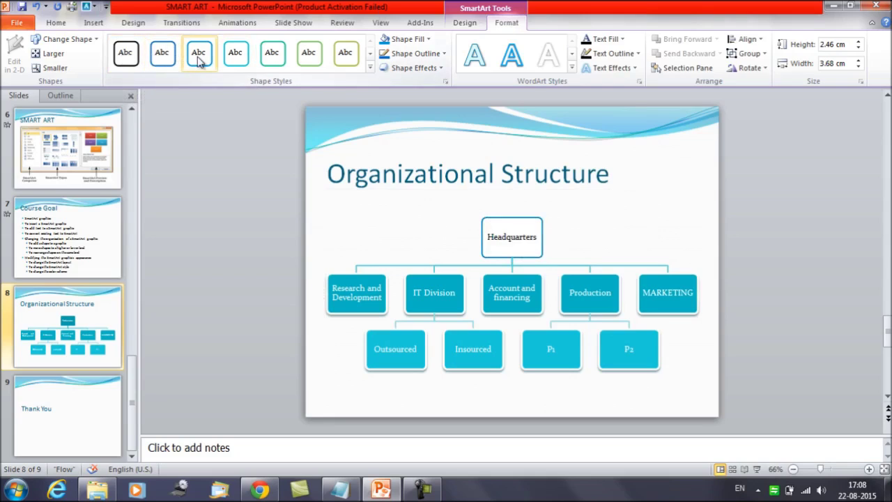
pyautogui.click(370, 67)
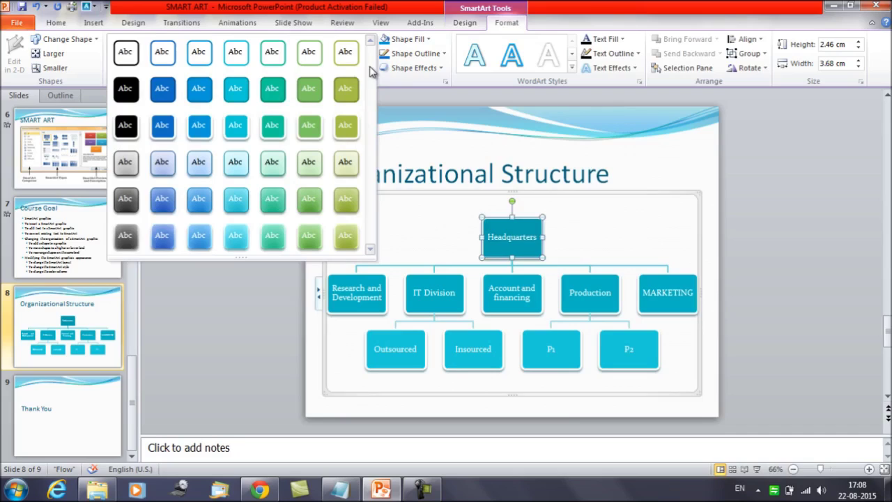